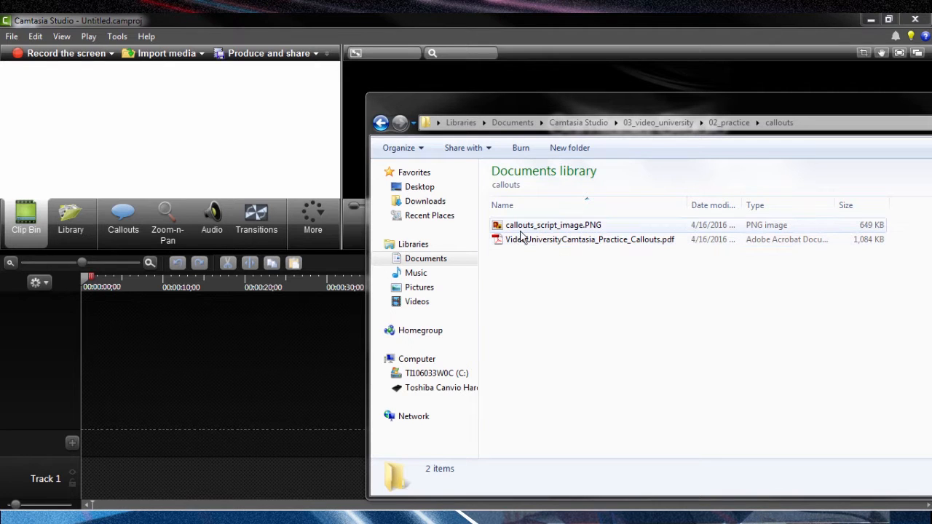
Open VideoUniversityCamtasia_Practice_Callouts.pdf, read through to the Callouts Script page, and close the document
double_click(525, 240)
scroll(451, 248, down, 15)
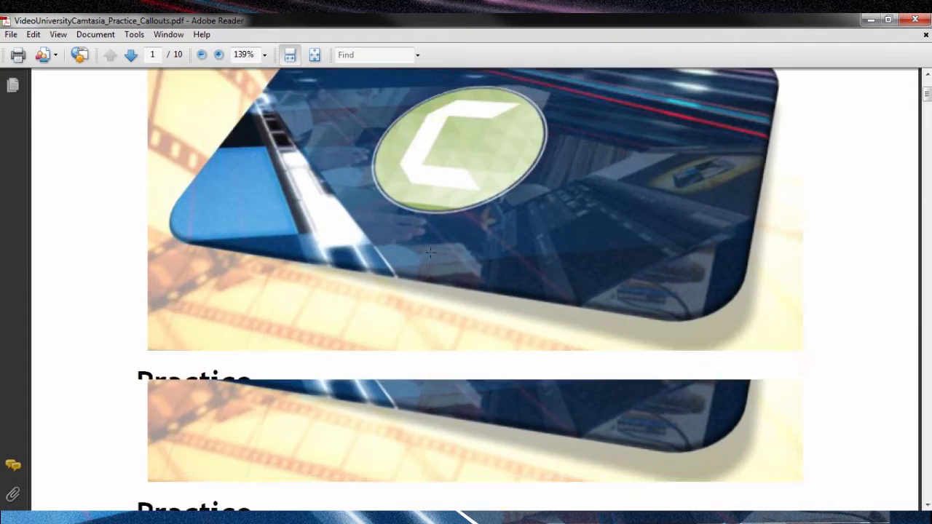
scroll(428, 257, down, 15)
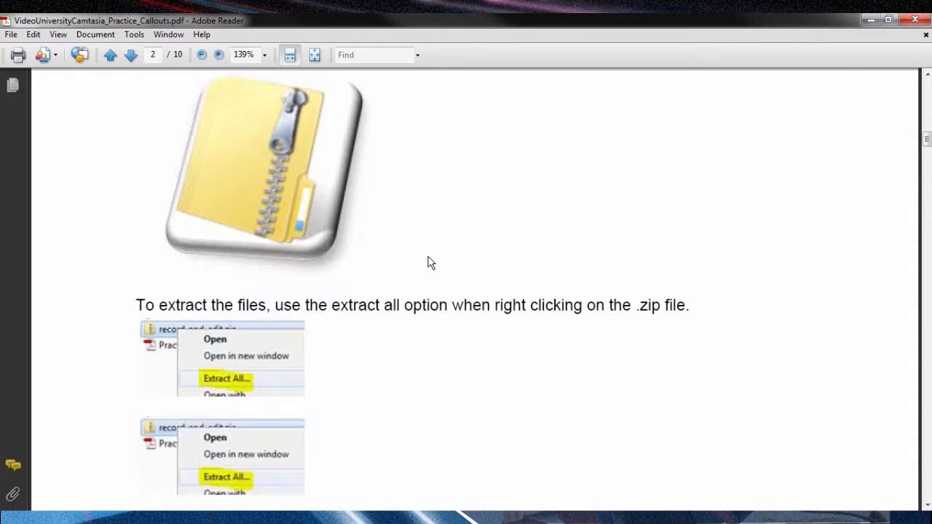
scroll(429, 256, down, 10)
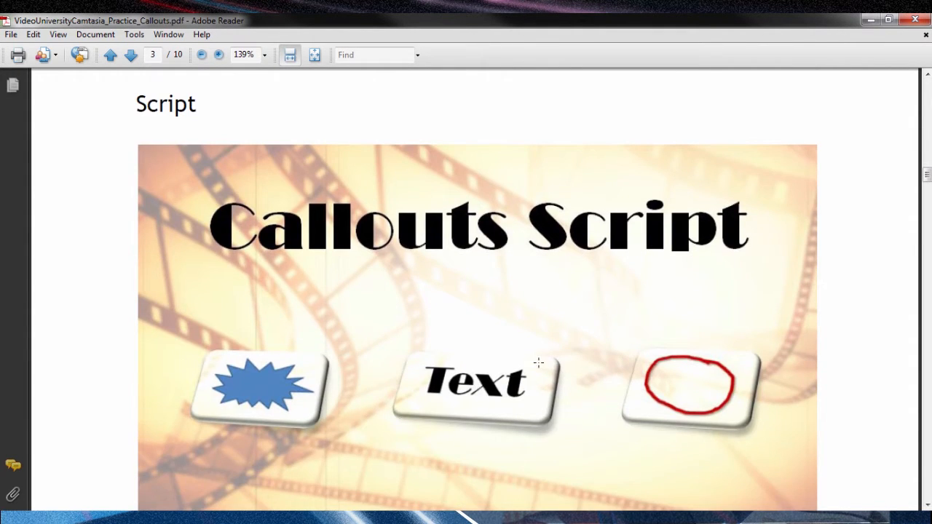
click(915, 19)
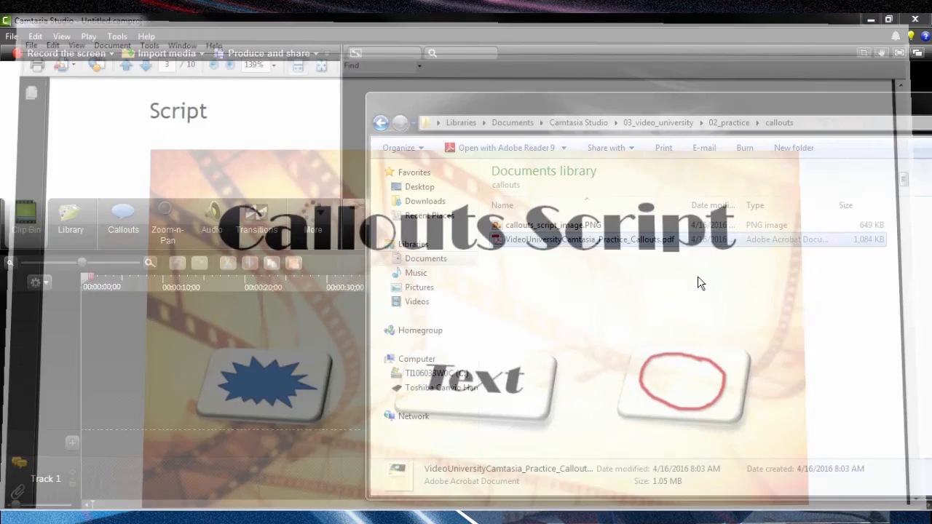
Switch to Camtasia Studio, import callouts_script_image.PNG from the callouts folder, and place it at the start of Track 1
click(201, 353)
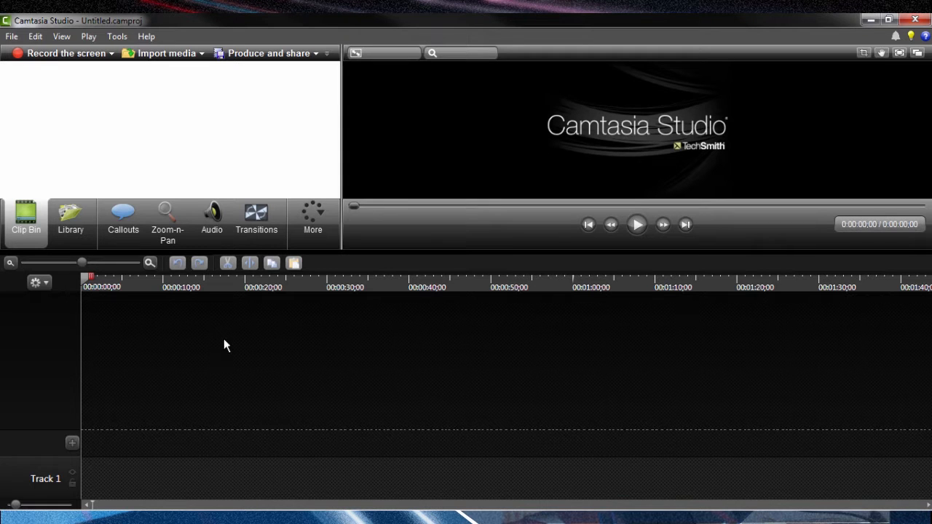
click(202, 54)
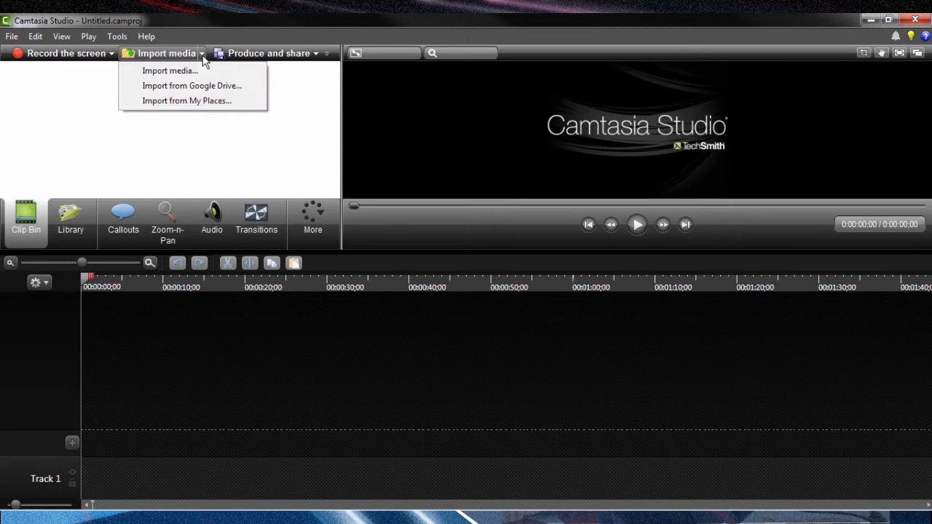
click(182, 71)
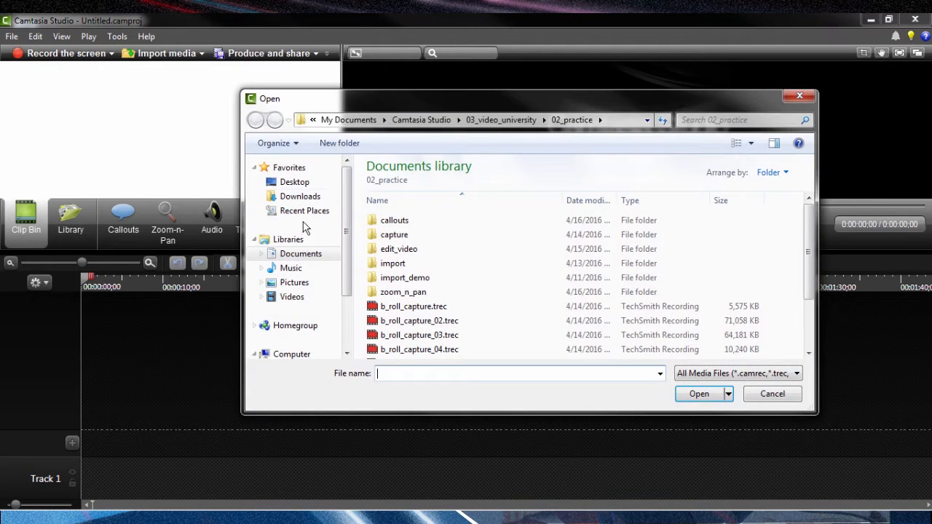
double_click(396, 220)
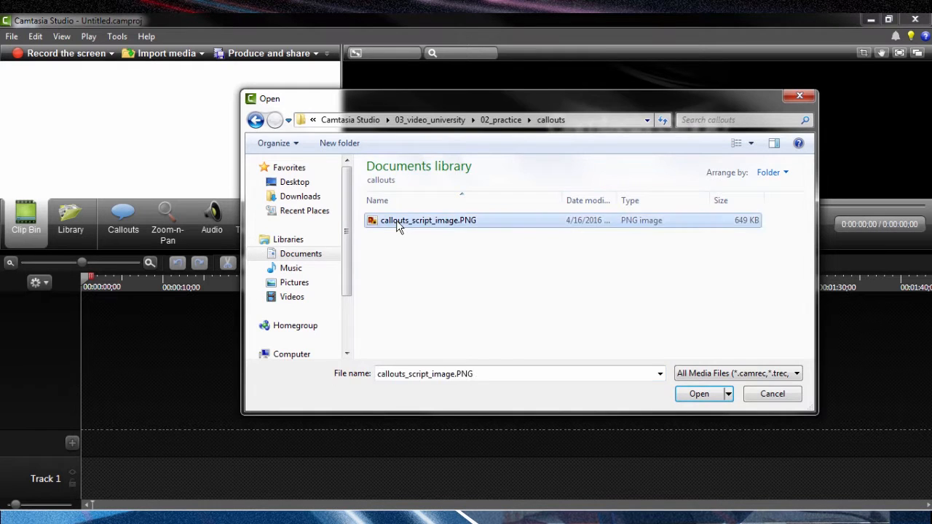
double_click(396, 220)
drag(38, 110, 109, 470)
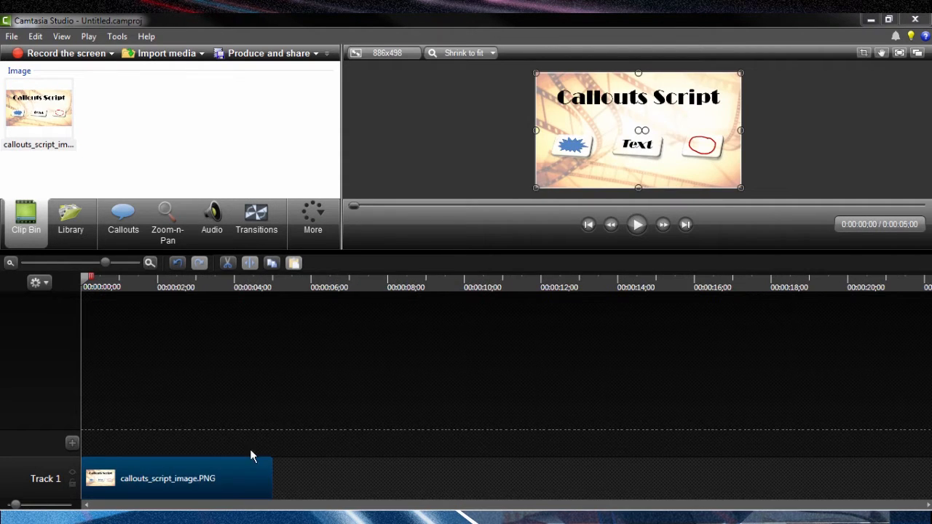
Extend the image clip on Track 1 to about 13 seconds and enlarge the preview area
drag(270, 481, 626, 480)
drag(649, 312, 649, 417)
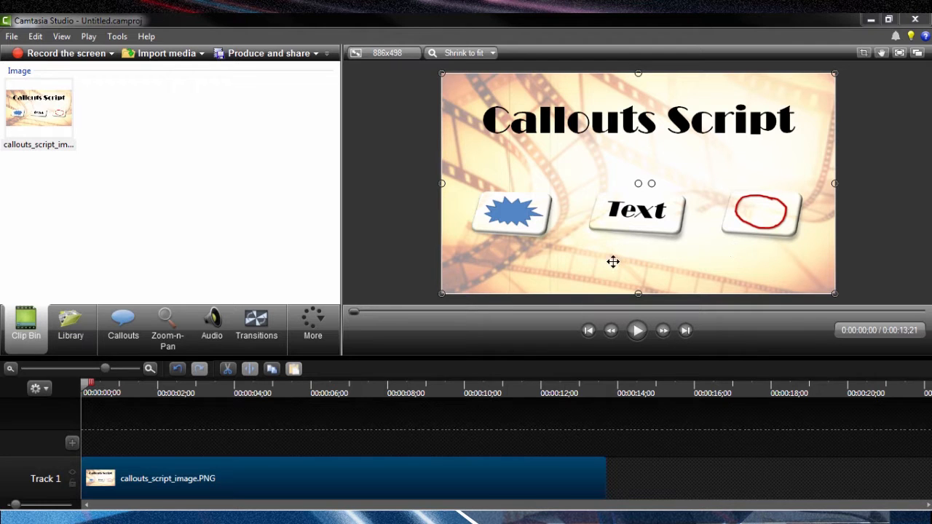
Add a callout with the Burst 1 shape at the start of the timeline and move it over the blue burst picture
click(118, 326)
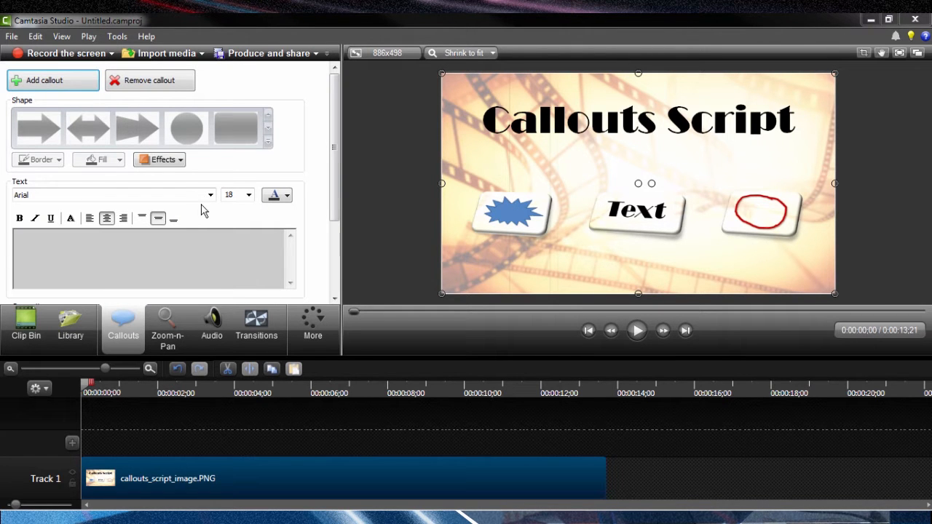
click(70, 82)
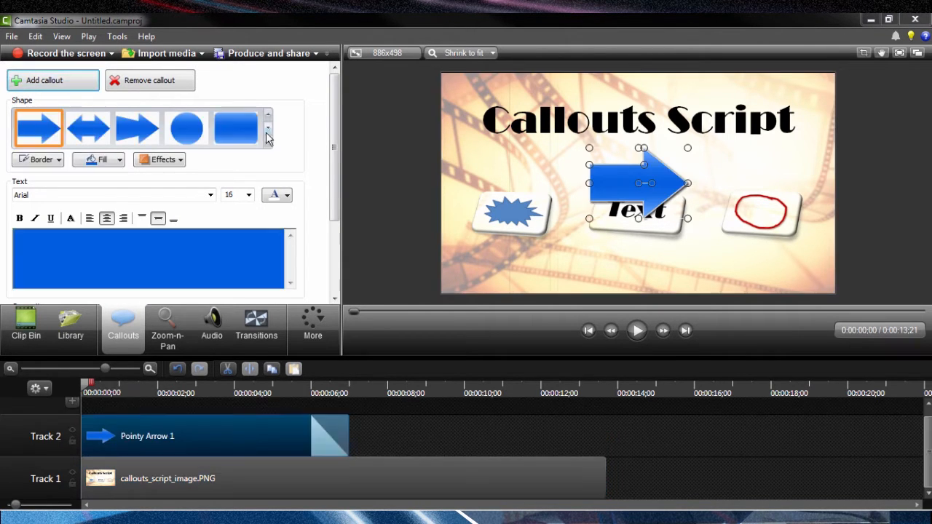
click(268, 131)
click(268, 131)
click(268, 131)
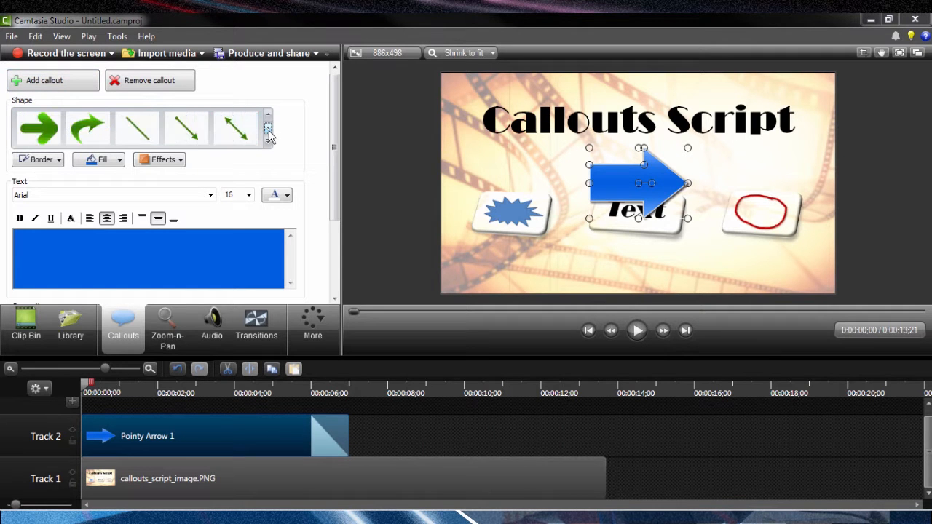
click(268, 127)
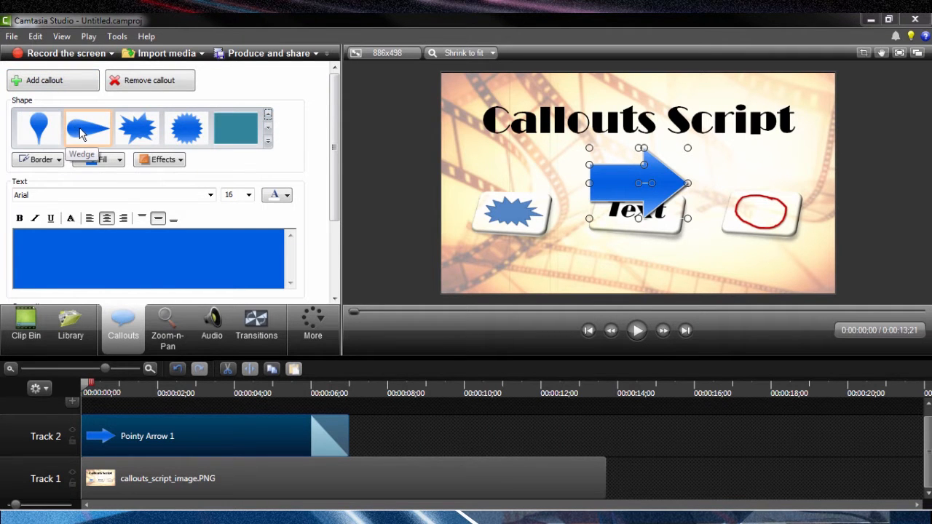
click(147, 139)
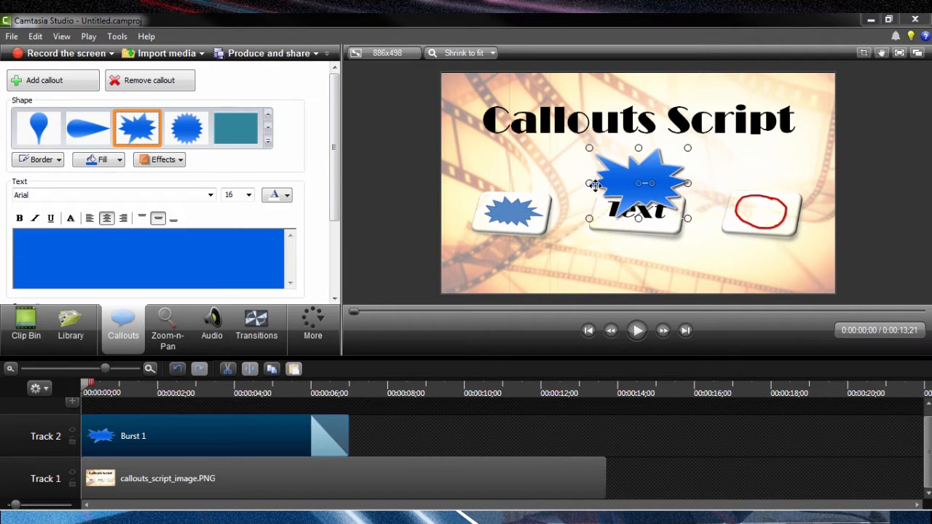
drag(633, 182, 508, 182)
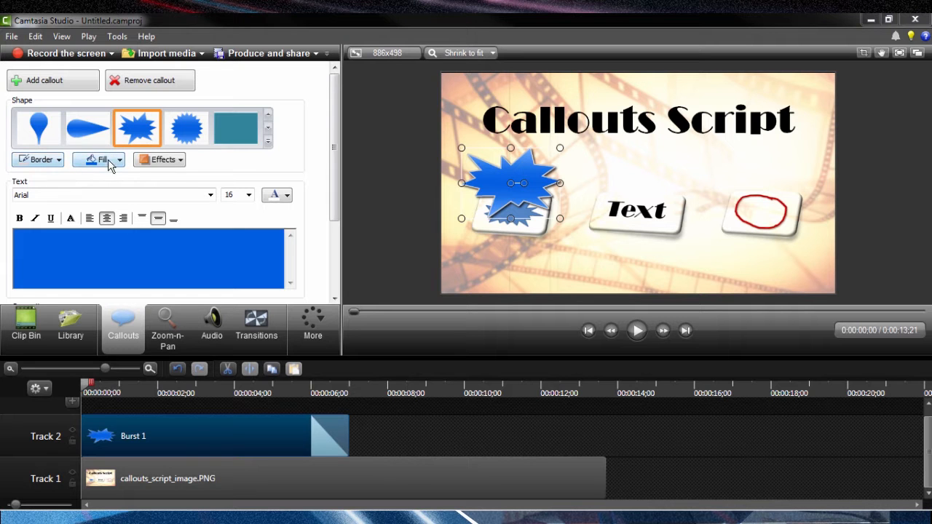
Give the burst callout a flat shape style and a dark green fill
click(181, 161)
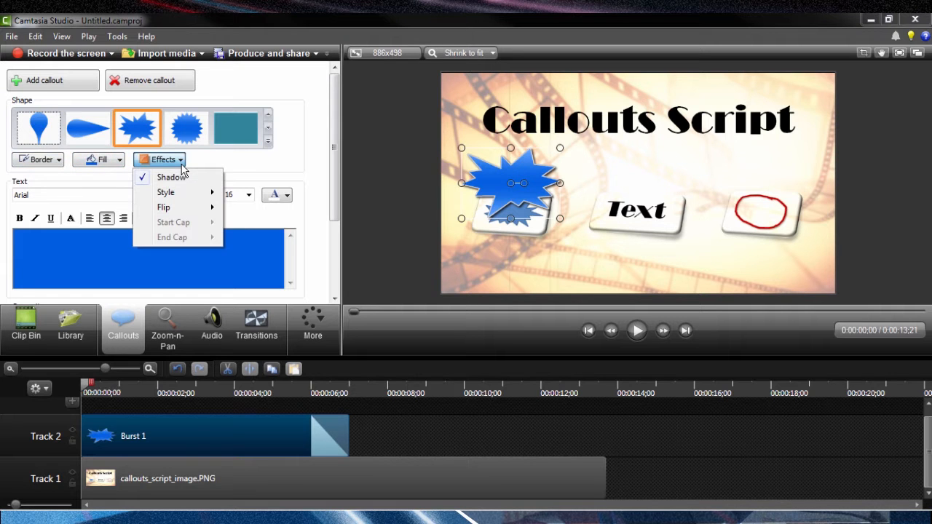
mouse_move(175, 192)
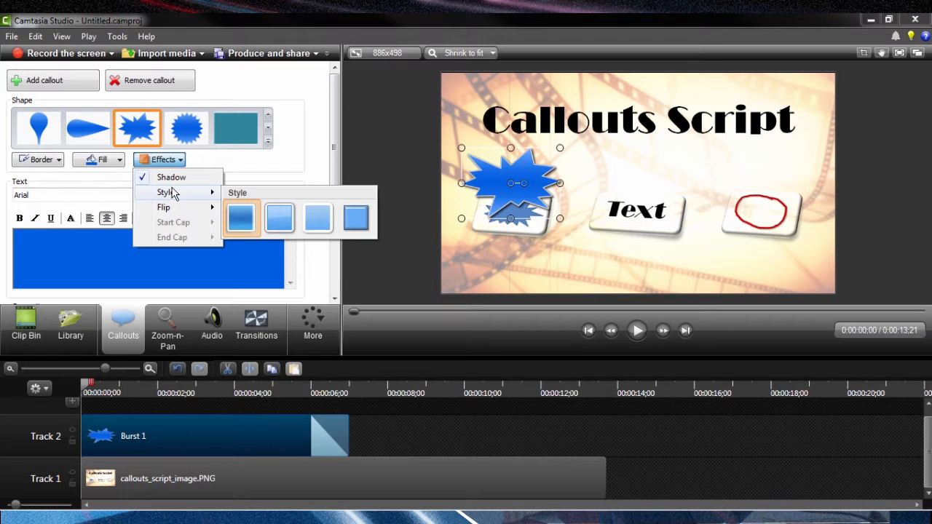
click(300, 213)
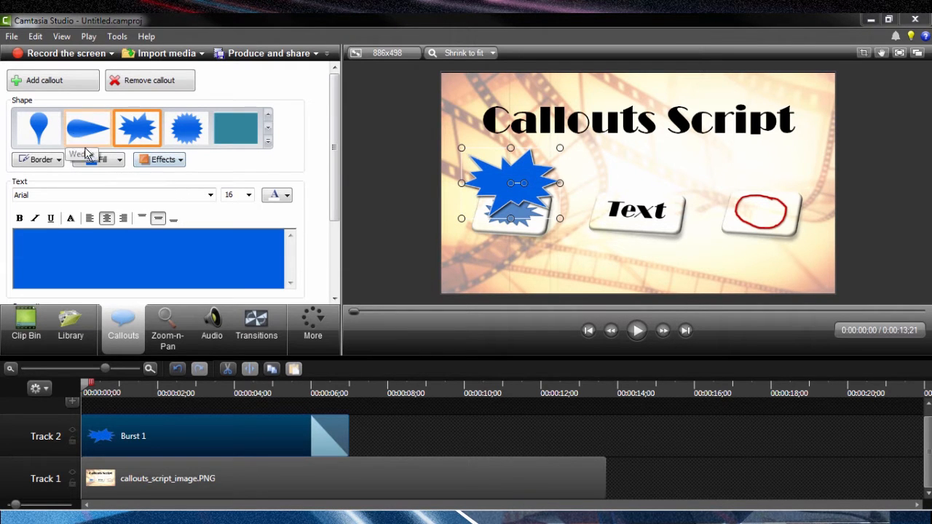
click(119, 162)
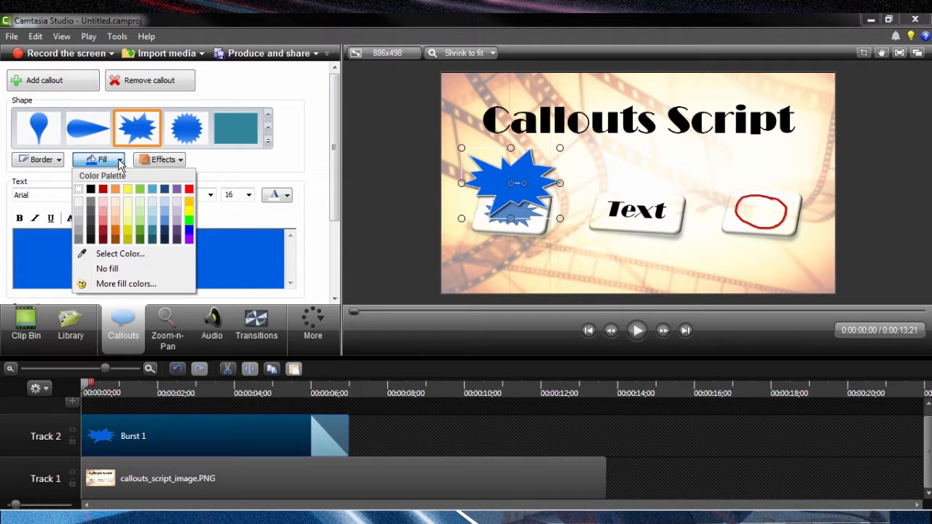
click(140, 233)
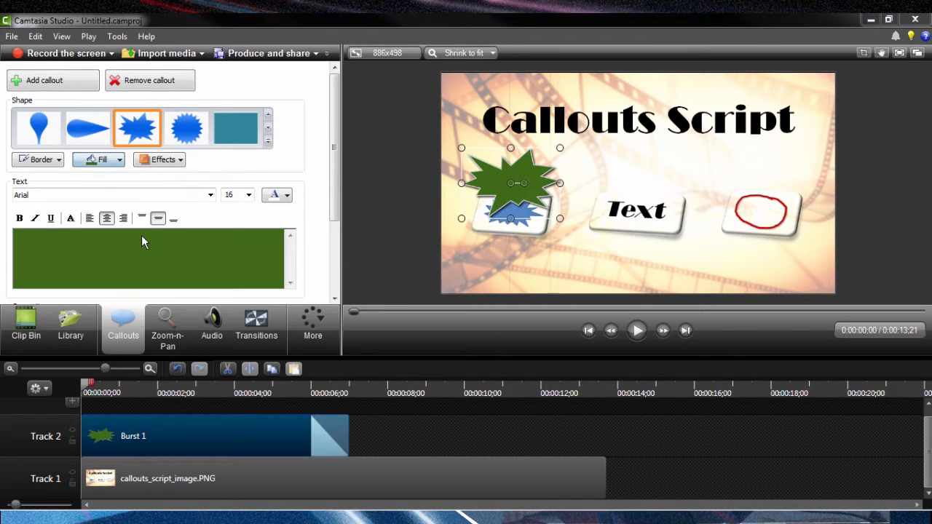
Set the burst callout's border color to white, choosing it from the basic colors
click(57, 161)
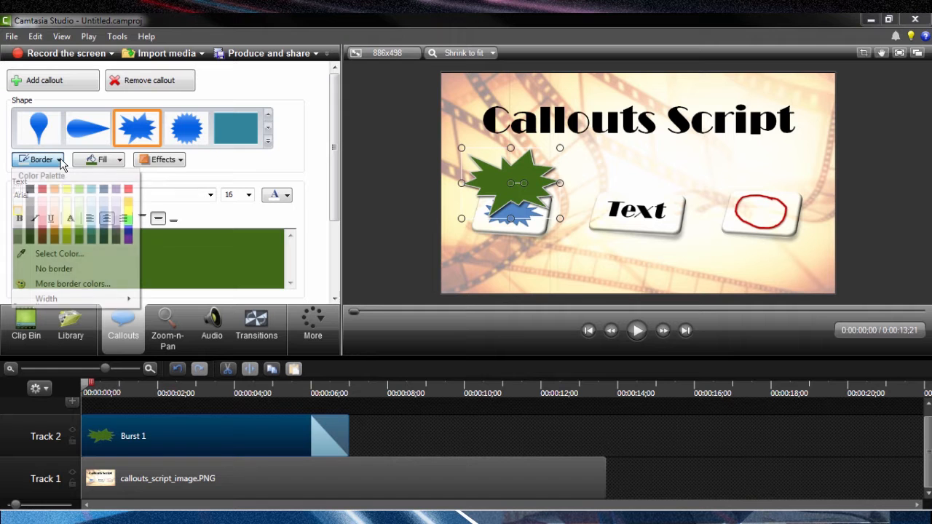
click(53, 269)
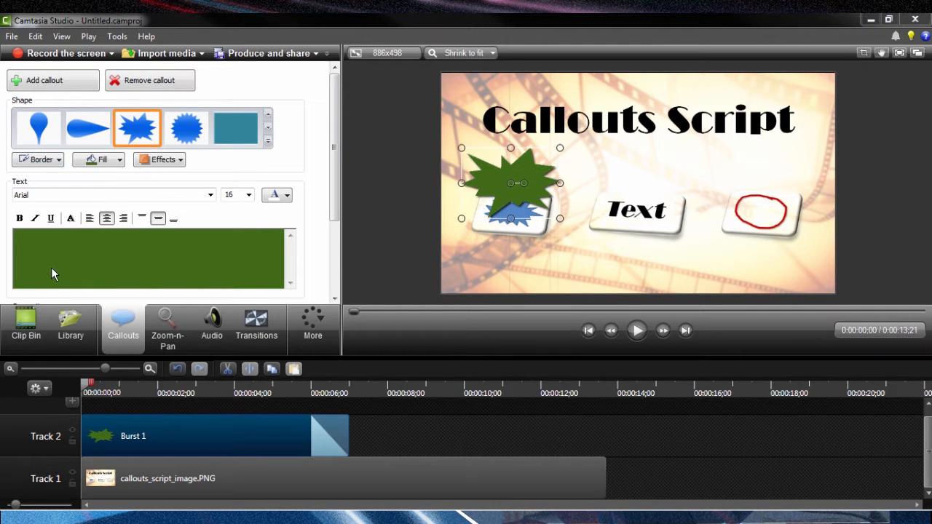
click(57, 161)
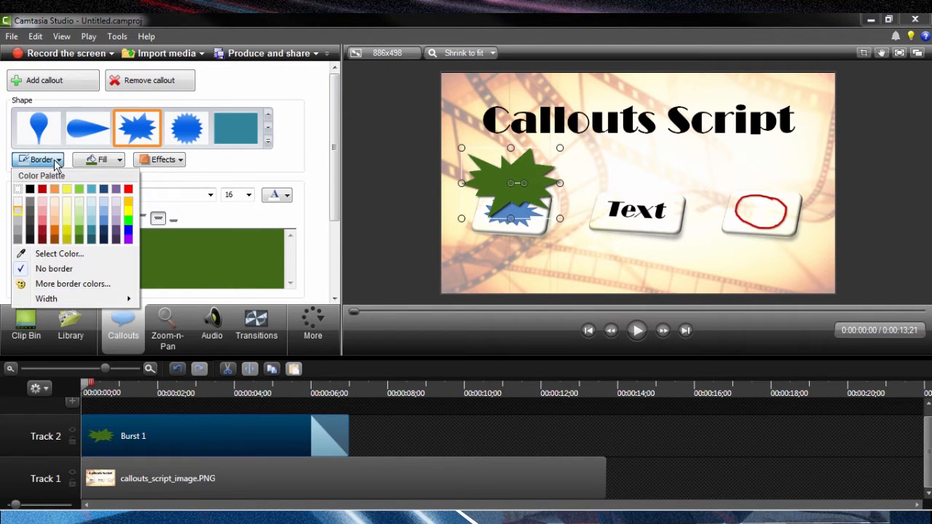
click(43, 283)
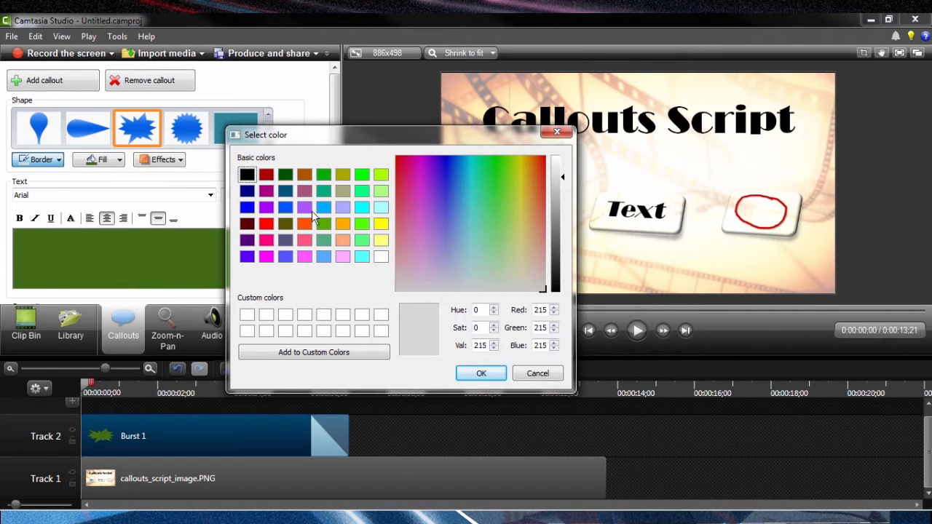
click(381, 256)
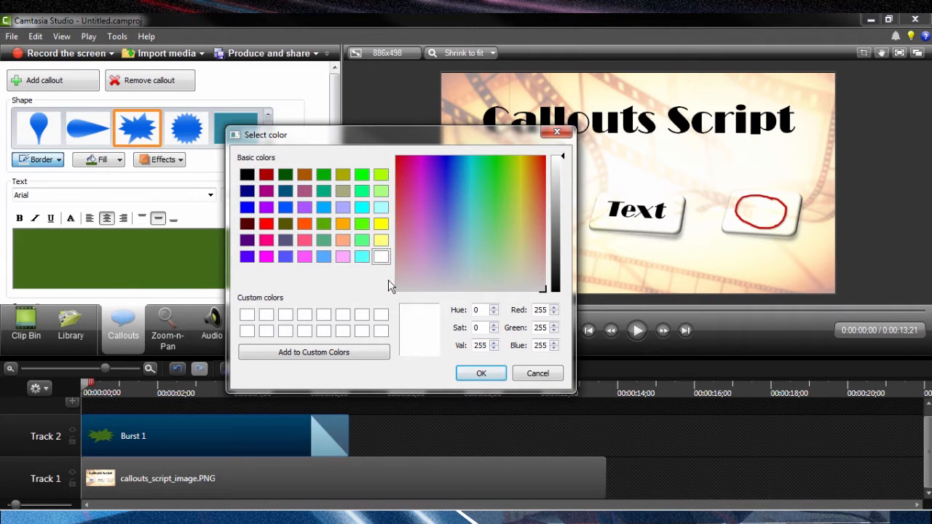
click(480, 373)
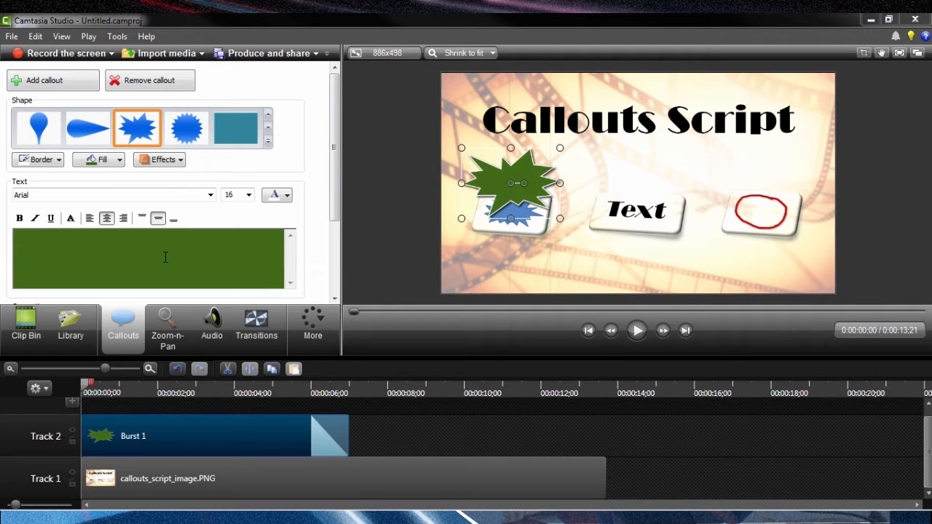
Enter the text "Star Burst" in the burst callout and set its font size to 22
text(Star Burst)
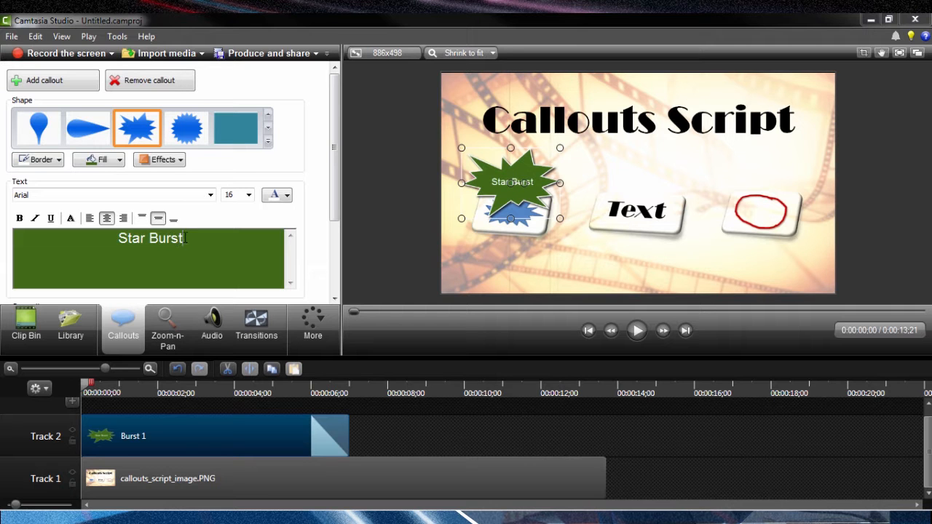
drag(185, 238, 99, 243)
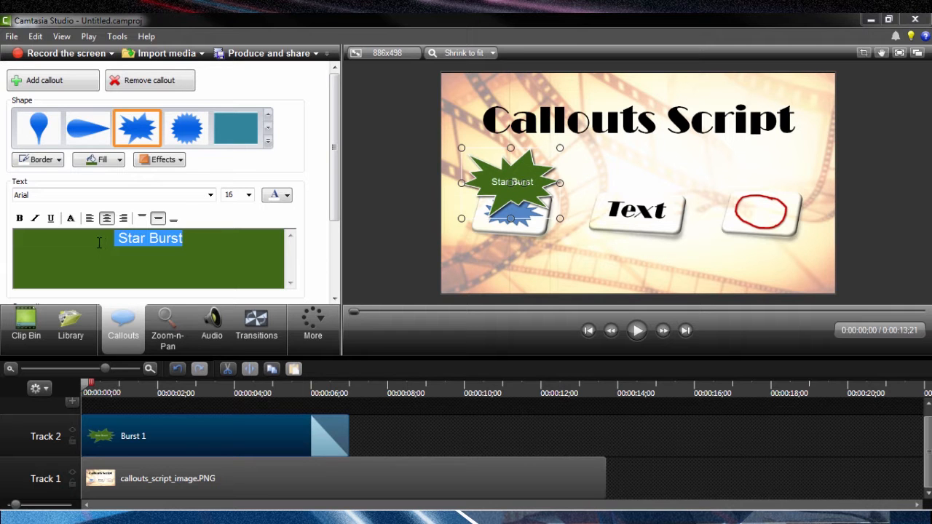
click(248, 194)
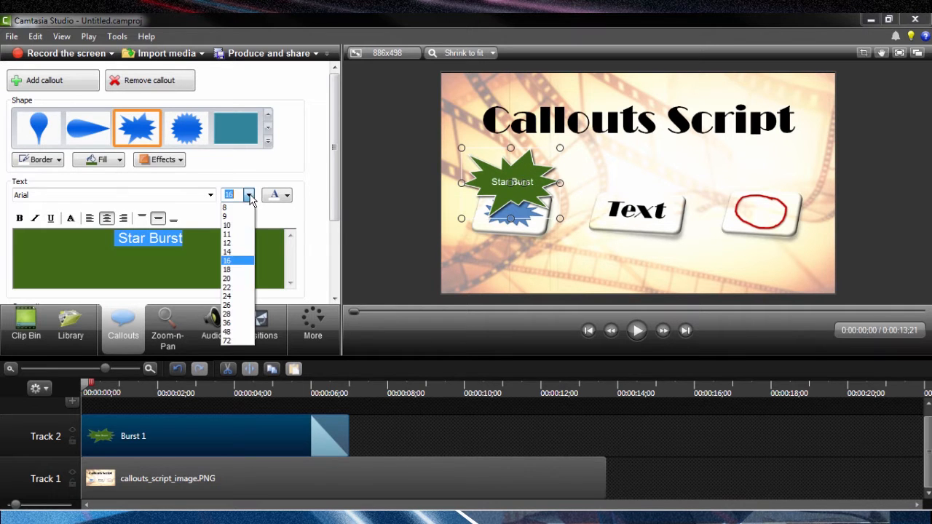
click(232, 288)
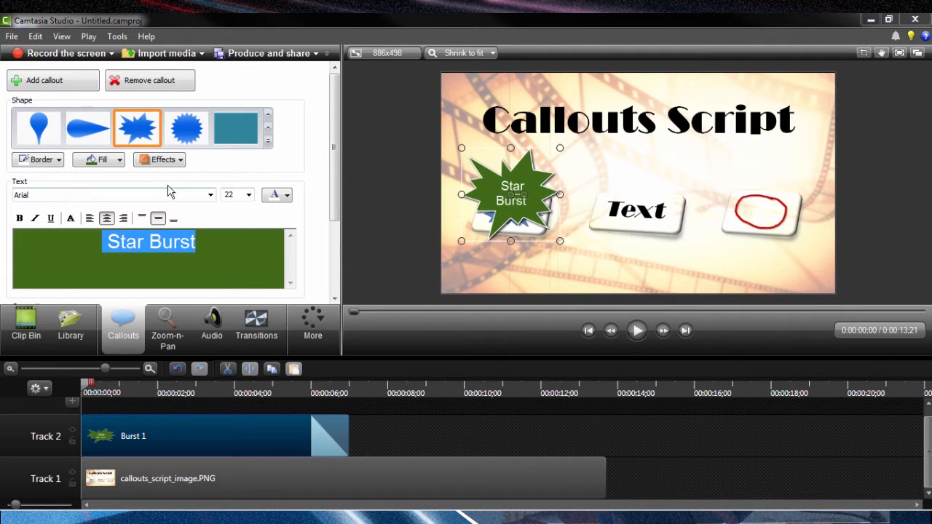
Apply a decorative all-caps display font to the word "Star" and fit the burst callout over the blue burst picture
click(210, 194)
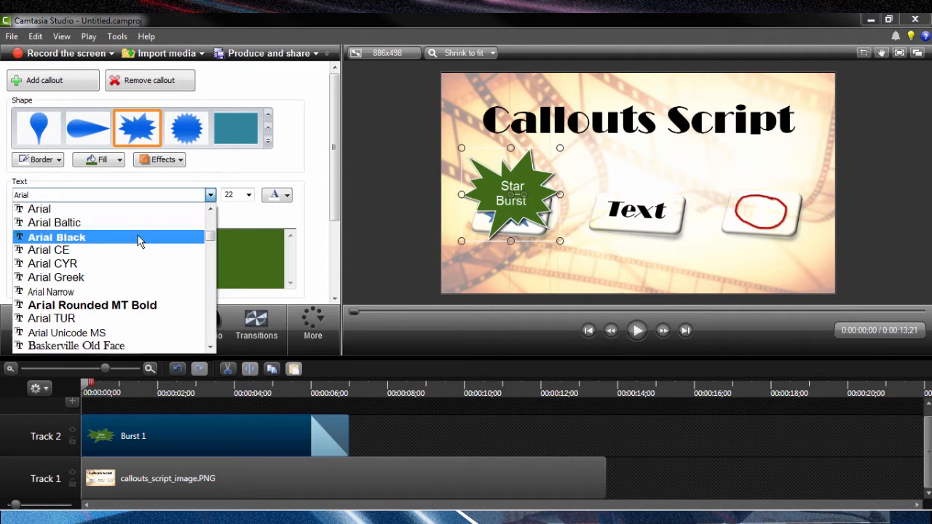
click(87, 235)
click(514, 274)
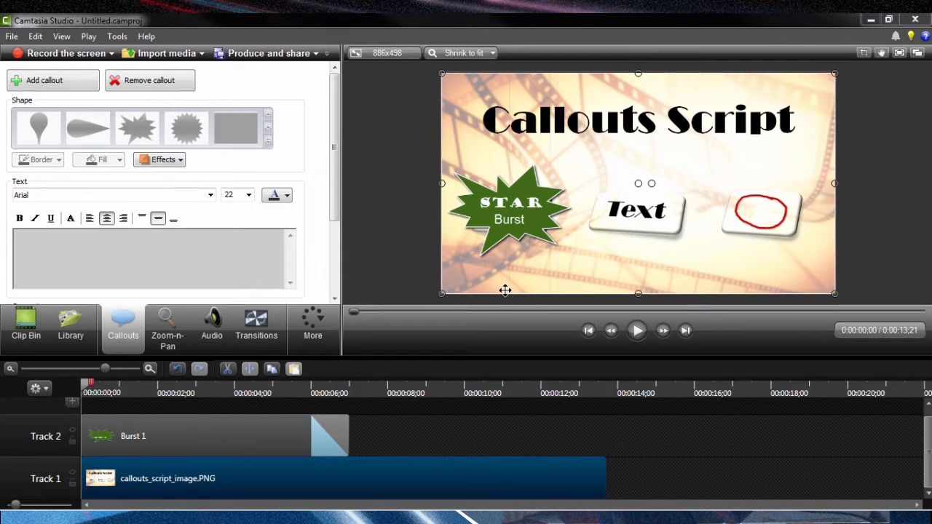
Shorten the Burst 1 callout on Track 2 to about 5 seconds
drag(348, 436, 278, 437)
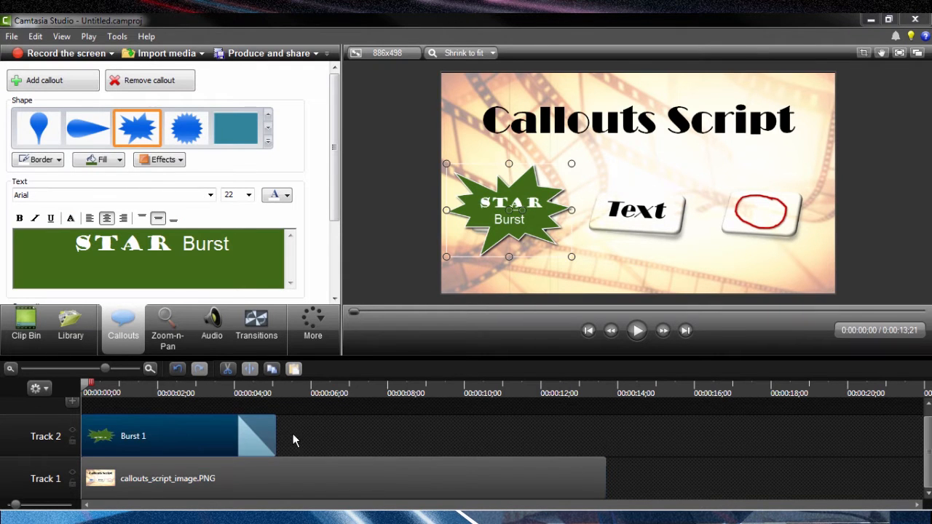
drag(134, 385, 109, 433)
Set the burst callout's fade-in to 1.00 sec and fade-out to 0.00 sec, and extend it to the end of the image clip
drag(335, 196, 335, 270)
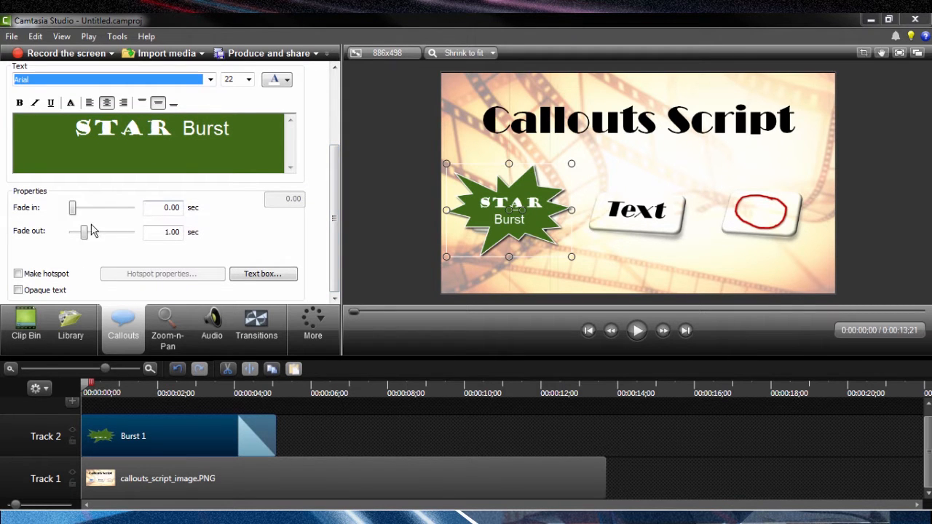
drag(74, 208, 41, 245)
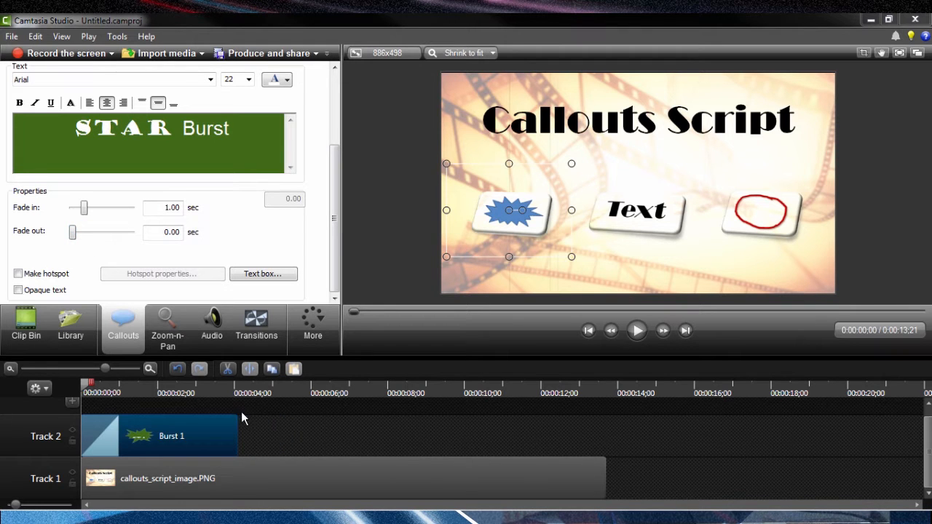
drag(236, 432, 605, 442)
Add a second callout at 0:00:03;15 and change its shape to Simple Rectangle
drag(86, 390, 215, 386)
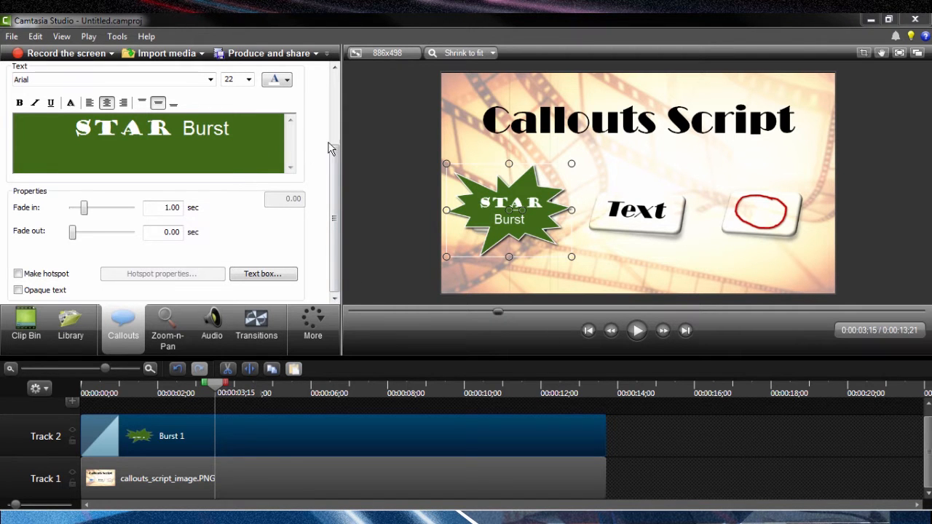
scroll(335, 140, up, 1)
scroll(339, 104, up, 3)
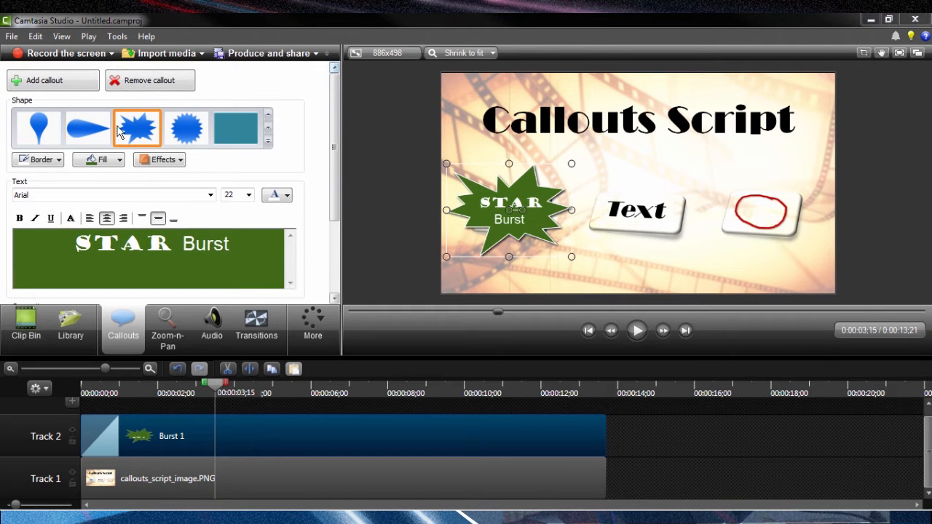
click(43, 80)
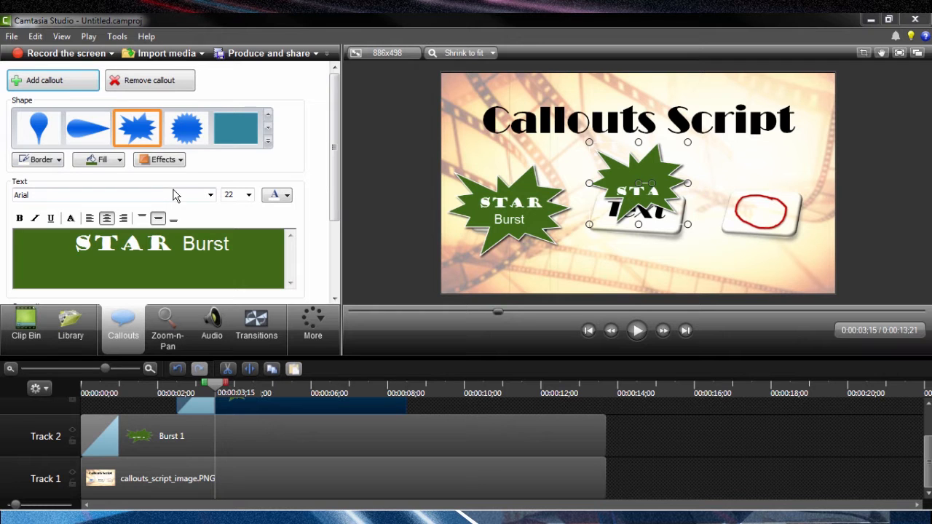
click(229, 134)
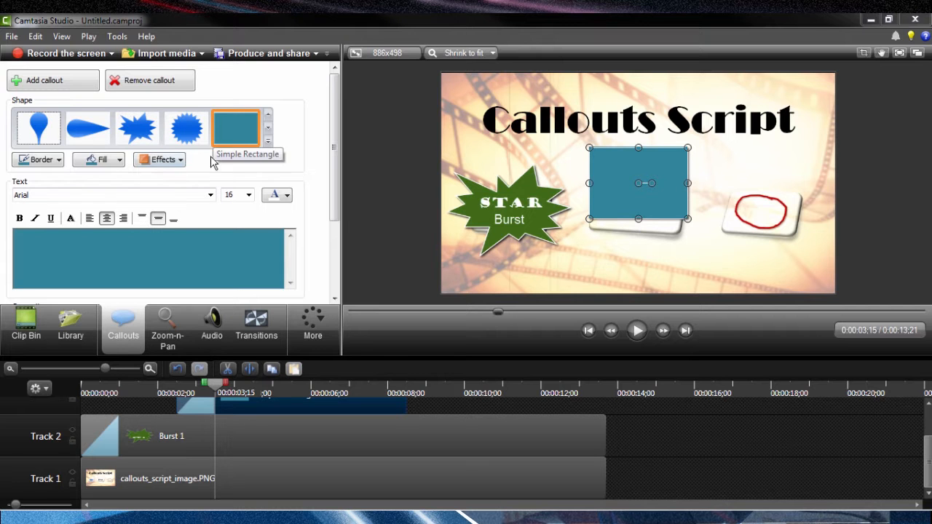
Set the rectangle callout to no fill and try to remove its border
click(121, 160)
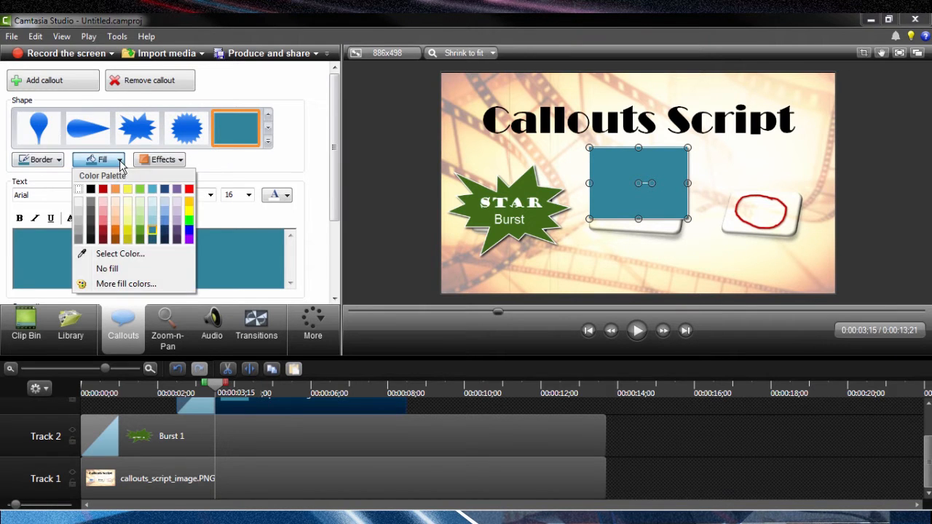
click(107, 268)
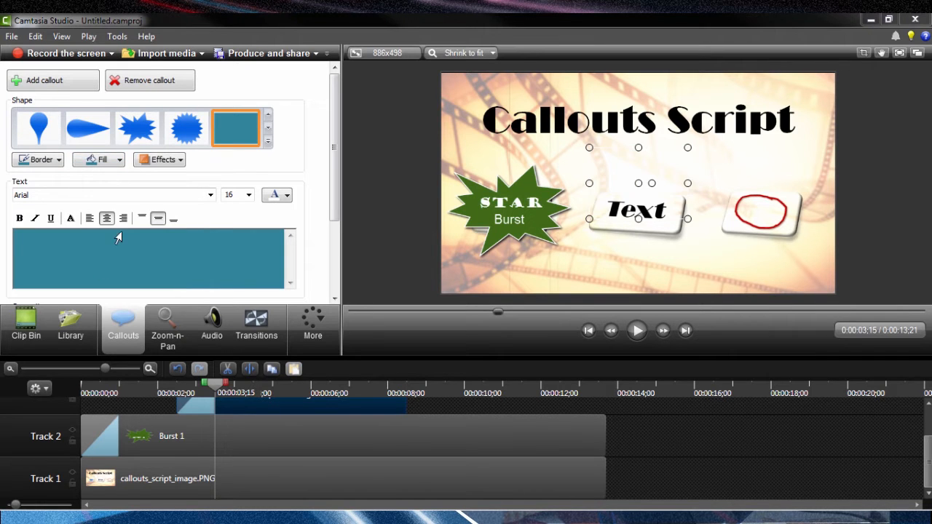
click(58, 160)
click(52, 269)
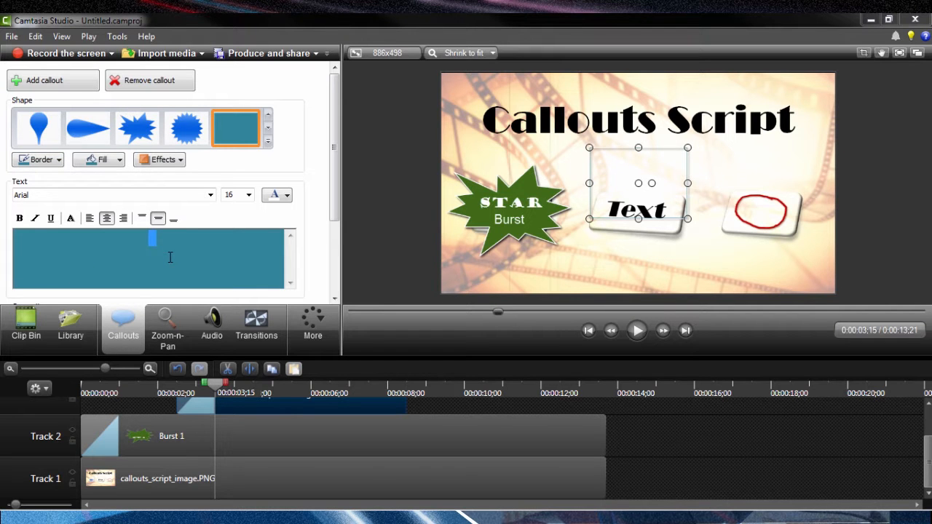
Enter "Text" in the rectangle callout, set it to Showcard Gothic at size 36, and move it over the Text picture
text(Text)
double_click(138, 238)
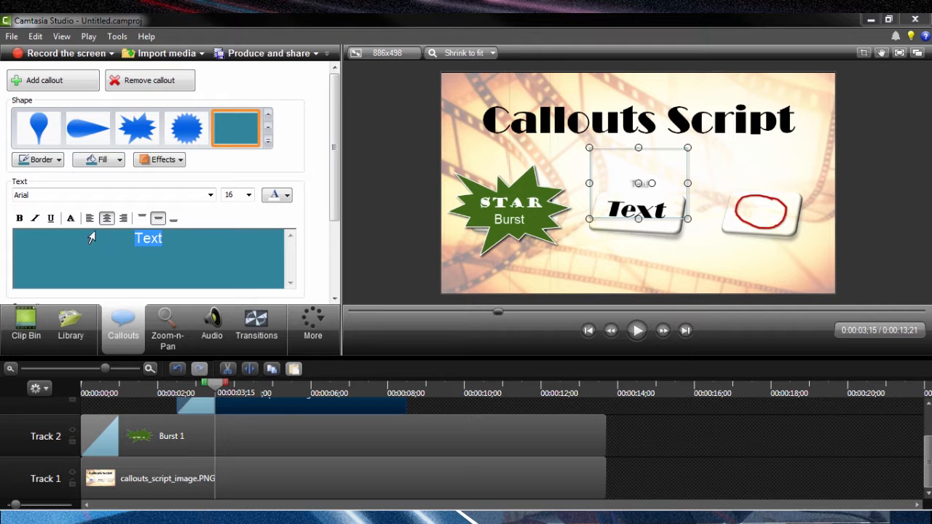
click(248, 194)
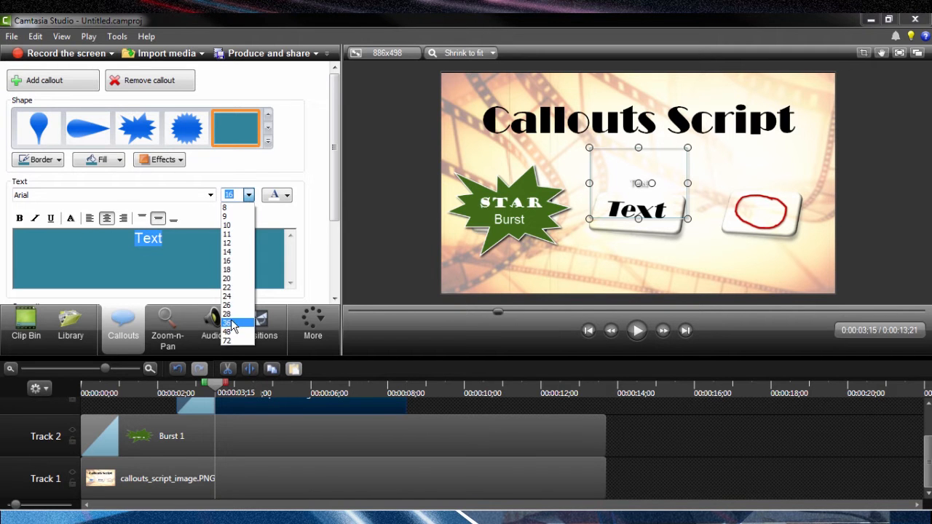
click(227, 322)
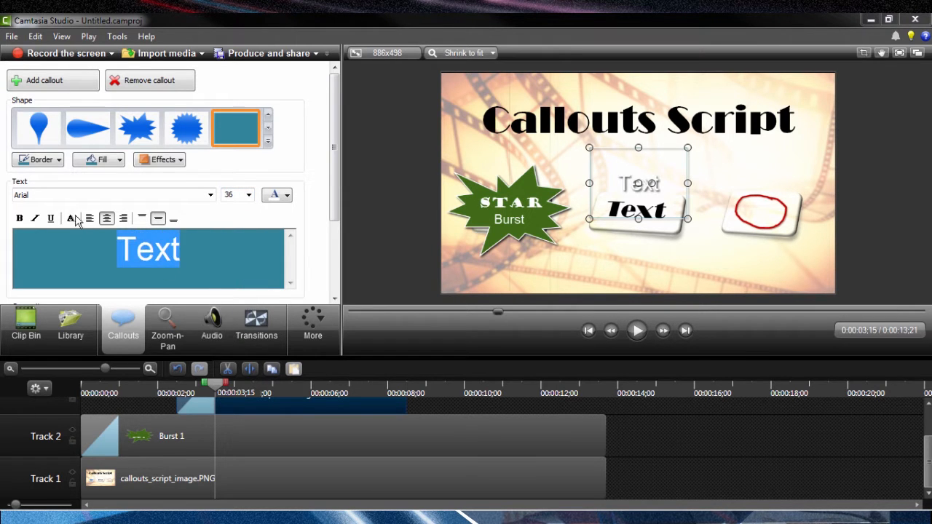
click(210, 195)
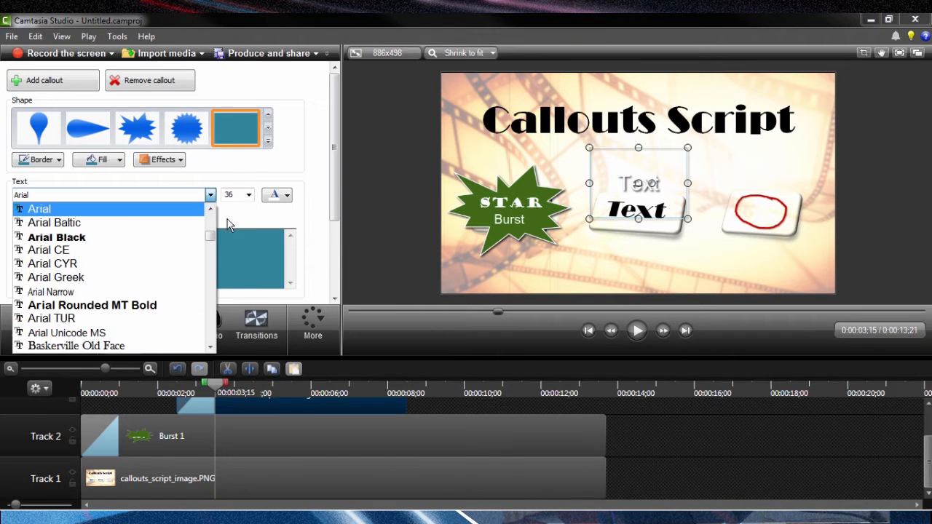
click(87, 320)
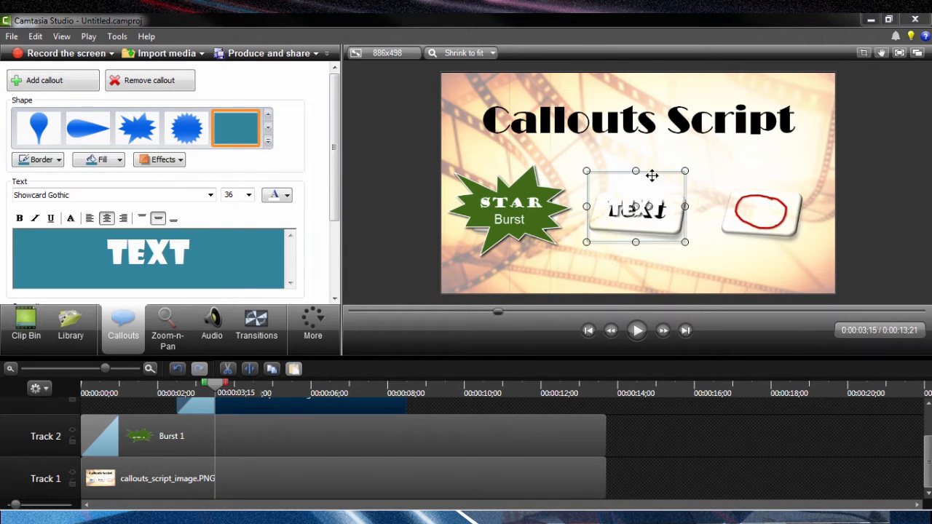
Change the rectangle callout's text color to black and its font size to 48
click(289, 204)
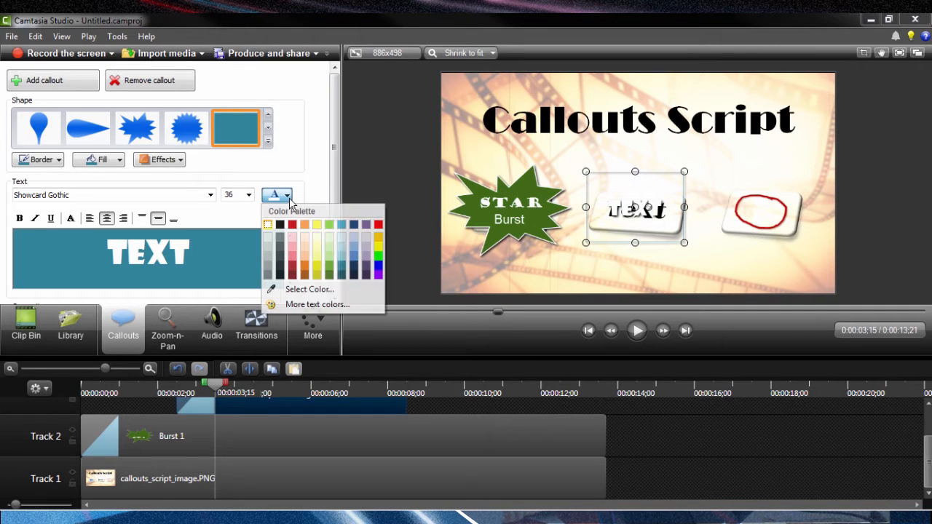
click(286, 231)
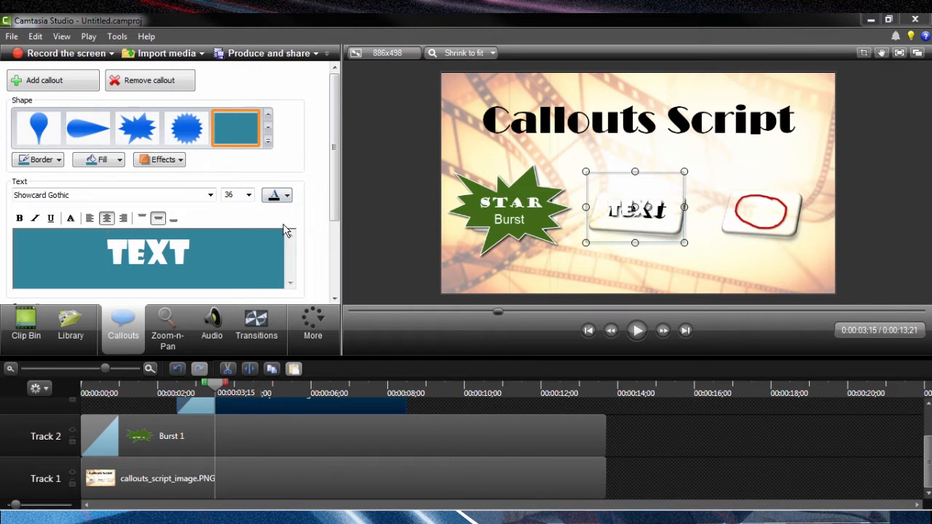
drag(192, 257, 91, 263)
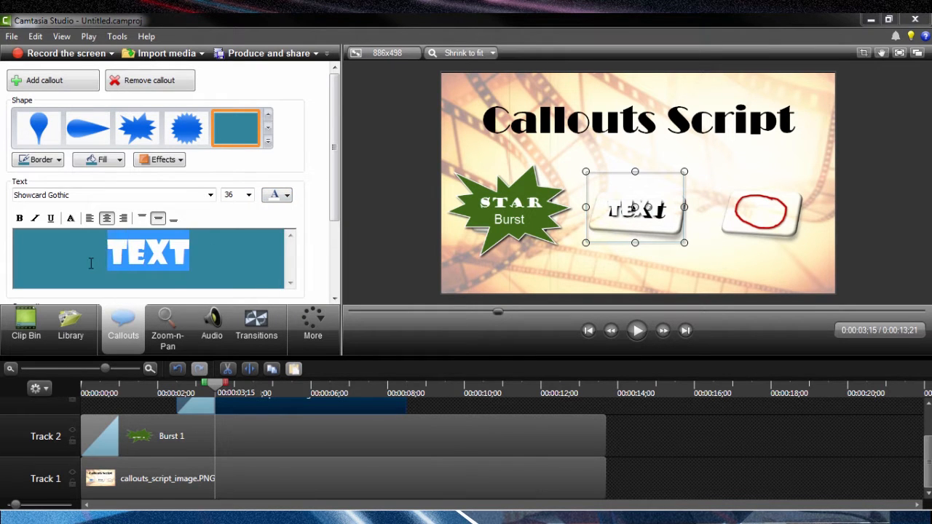
click(286, 195)
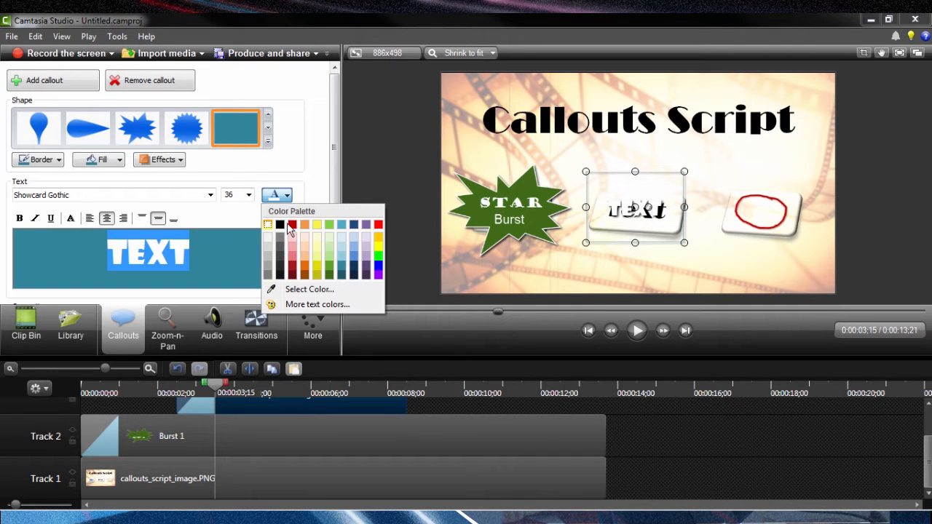
click(279, 224)
click(405, 410)
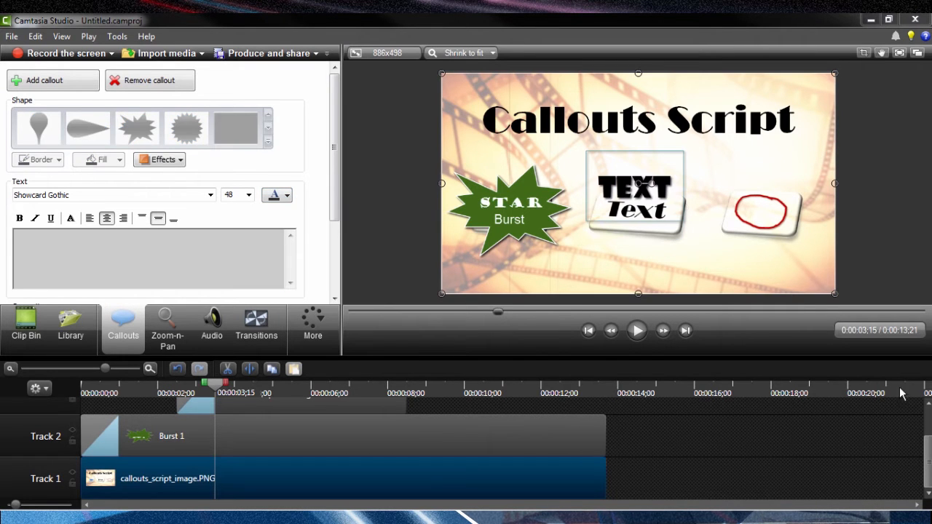
Select the rectangle text callout on Track 3 and set it to no border
scroll(923, 404, up, 2)
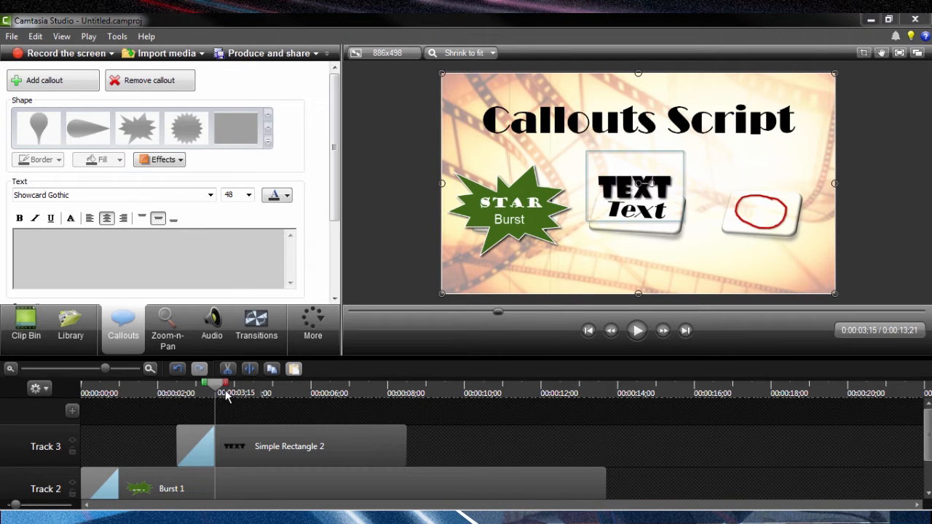
click(651, 240)
click(659, 233)
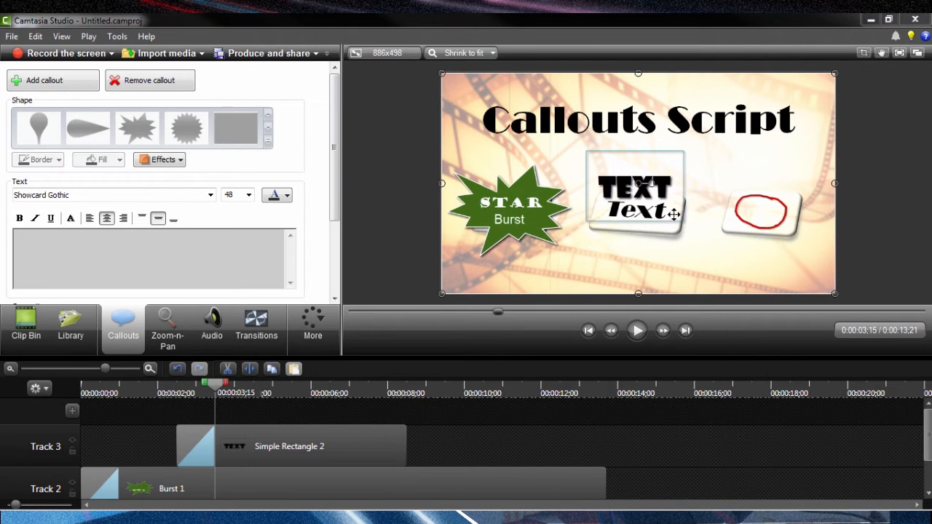
click(683, 178)
click(58, 159)
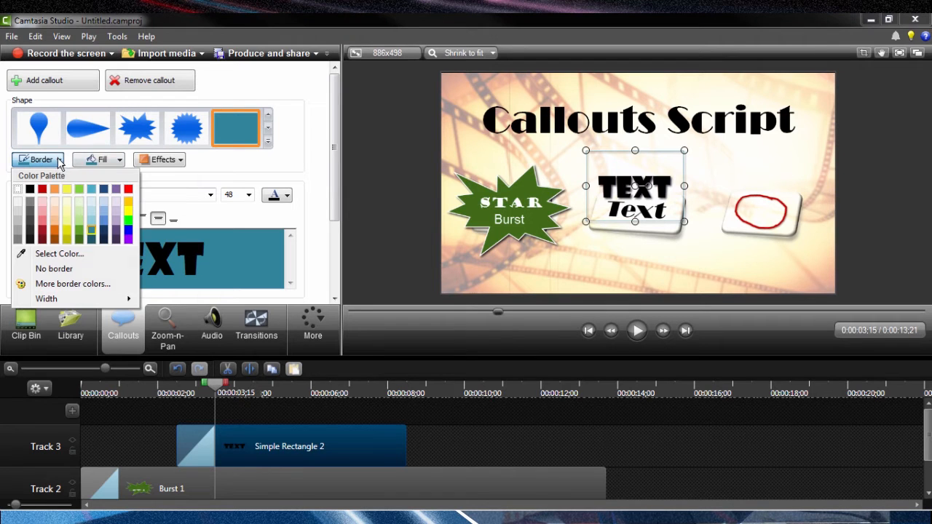
click(51, 268)
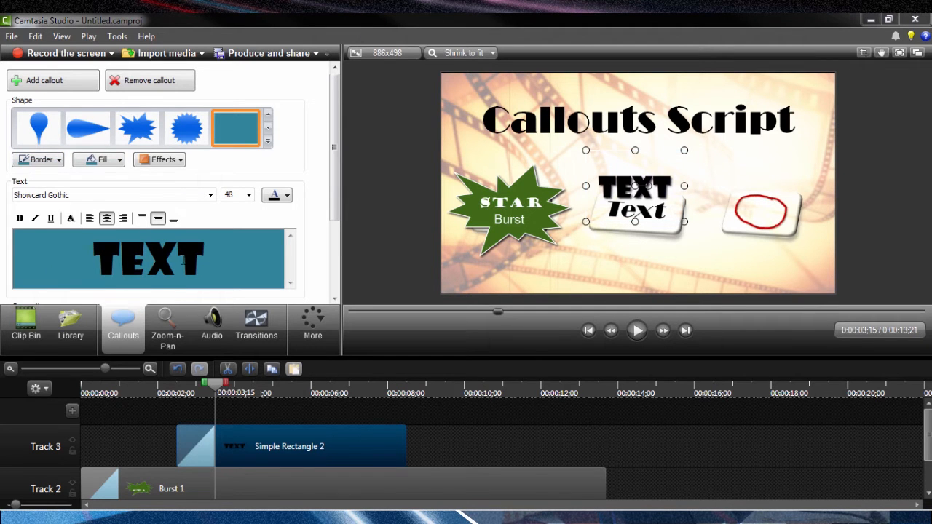
Nudge the text callout slightly upward above the Text picture and extend its Track 3 clip to the end of the image clip
click(648, 266)
click(662, 202)
drag(663, 188, 664, 183)
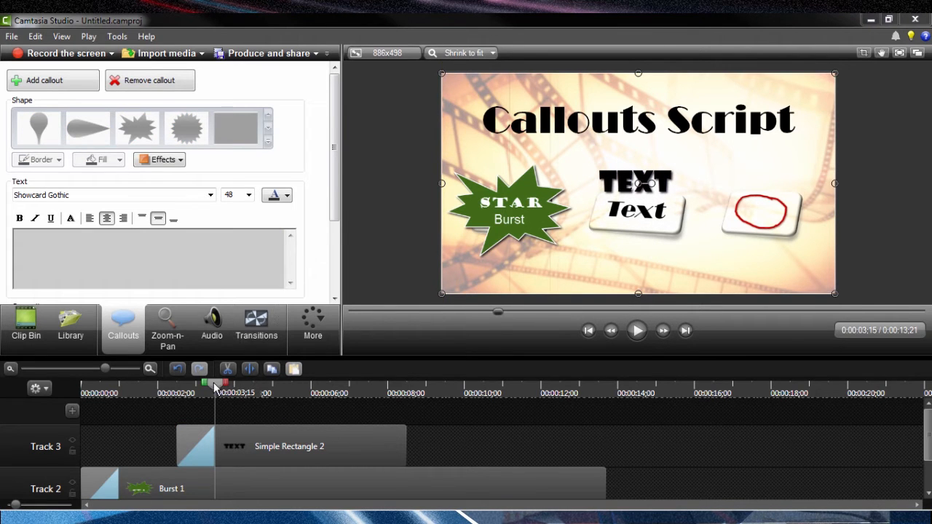
click(287, 390)
drag(403, 440, 605, 442)
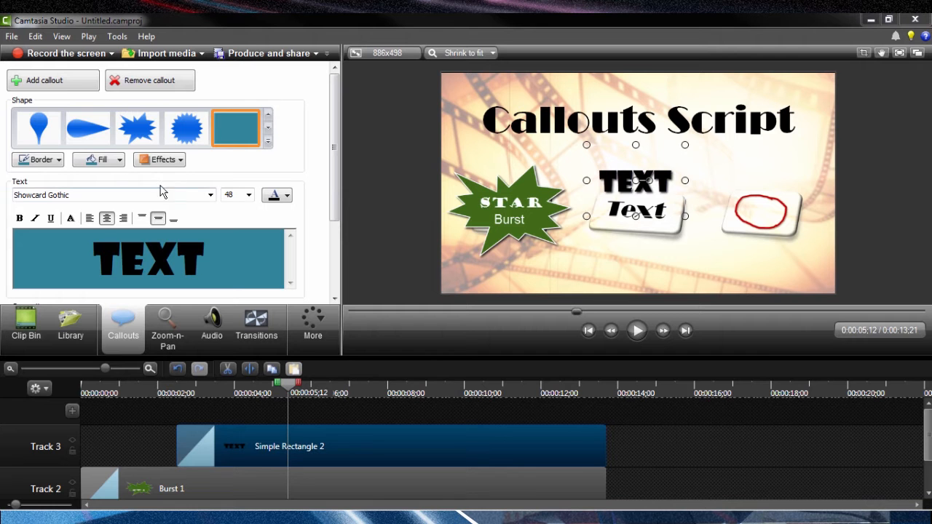
Add a third callout at 0:00:05;12, place it over the red oval picture, and change its shape to Sketch Motion Oval
click(61, 87)
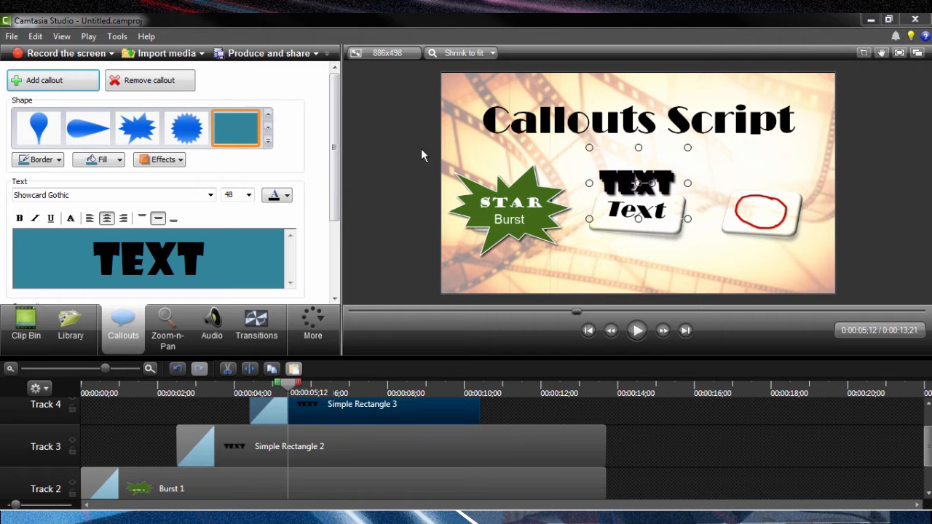
drag(659, 169, 749, 218)
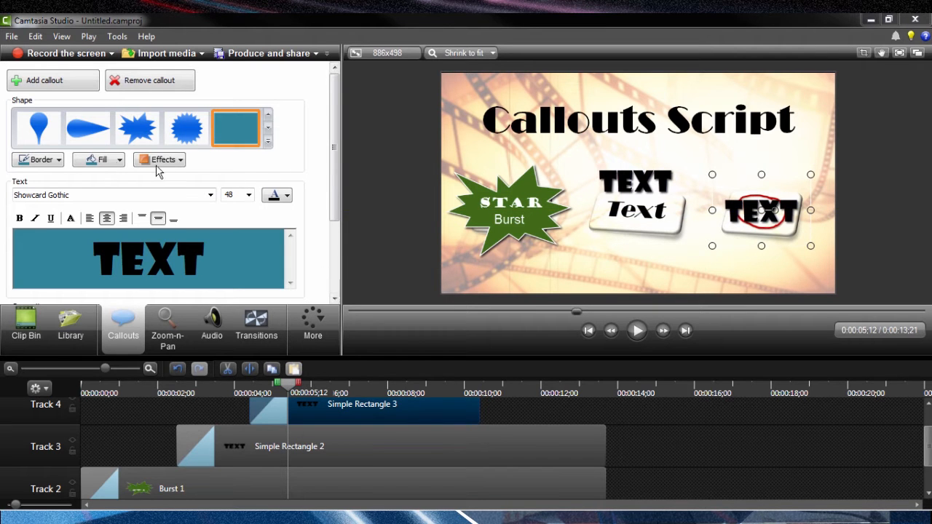
click(267, 128)
click(268, 128)
click(38, 130)
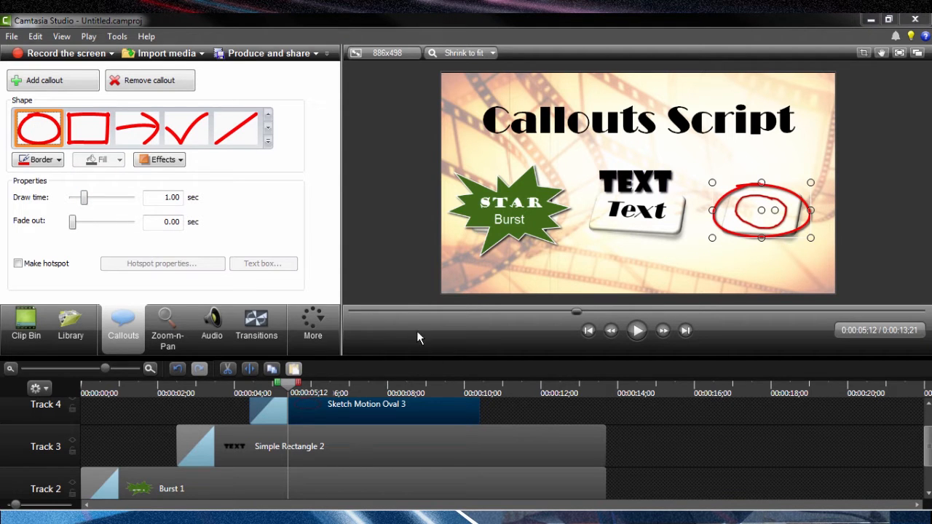
Extend the sketch motion oval callout on Track 4 to the end of the image clip and play the timeline from the beginning
mouse_move(270, 386)
mouse_down()
mouse_move(250, 386)
mouse_move(292, 386)
mouse_move(233, 386)
mouse_move(294, 369)
mouse_up()
mouse_move(476, 412)
mouse_down()
mouse_move(604, 413)
mouse_move(601, 420)
mouse_up()
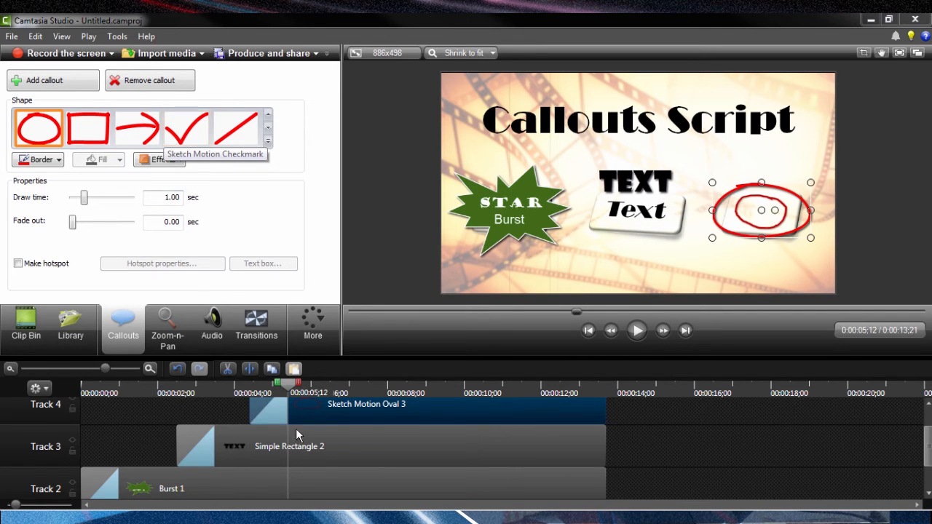
drag(295, 386, 76, 388)
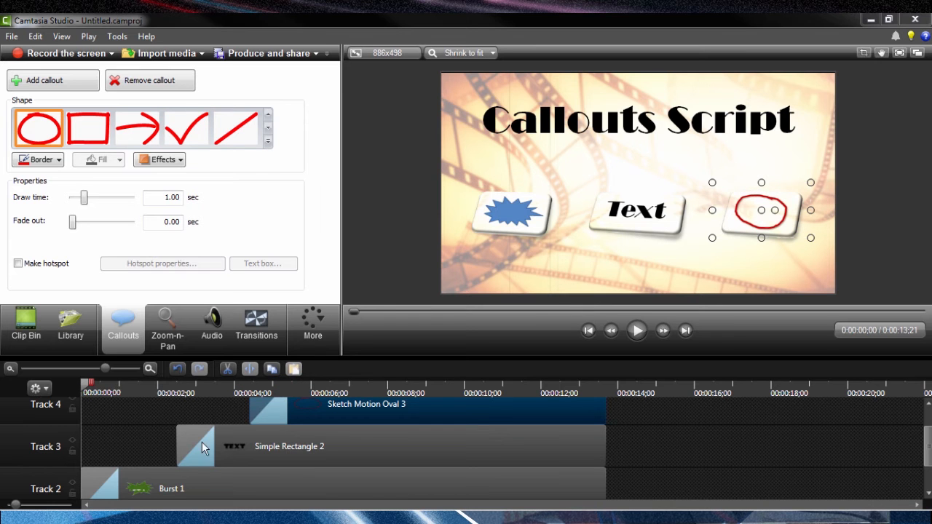
key(space)
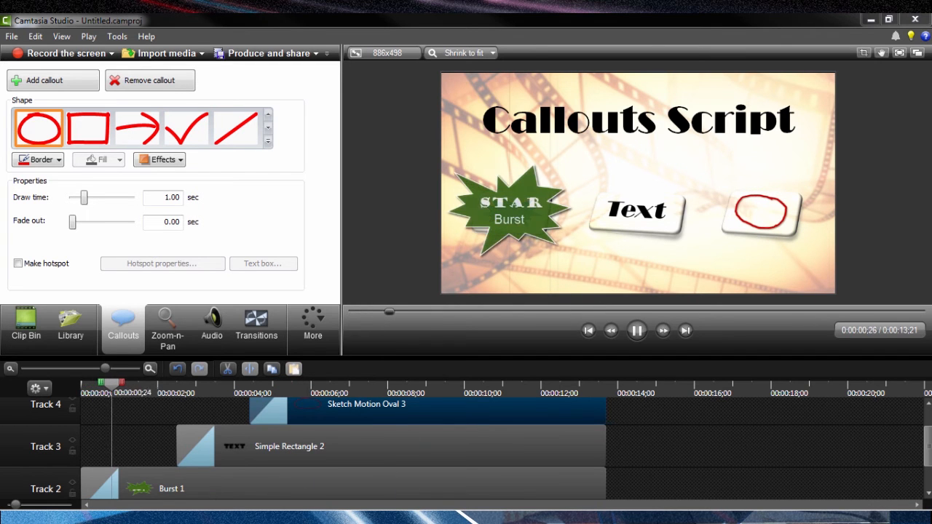